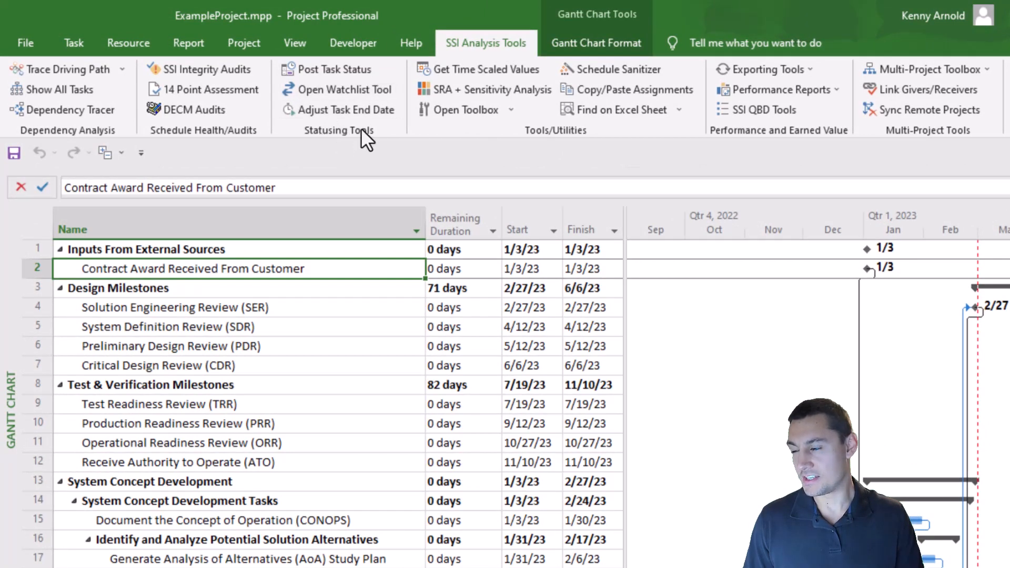
- Open the Watchlist tool and add the eight design and test milestones (rows 4–7 and 9–12) to Watch 1
{"action": "left_click", "coordinate": [350, 91]}
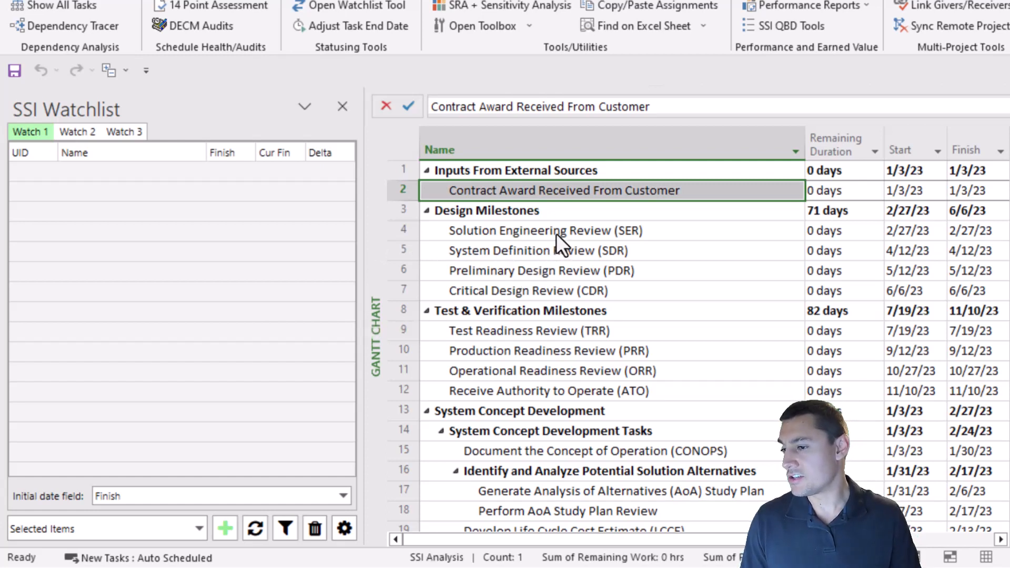
{"action": "left_click_drag", "start_coordinate": [558, 232], "coordinate": [559, 291]}
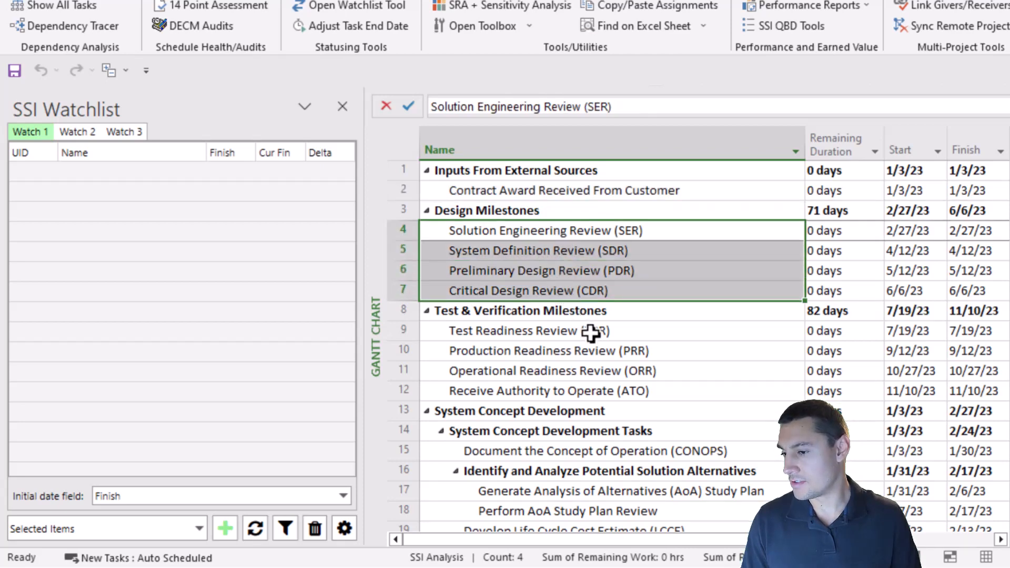
{"action": "left_click_drag", "start_coordinate": [590, 333], "coordinate": [600, 388]}
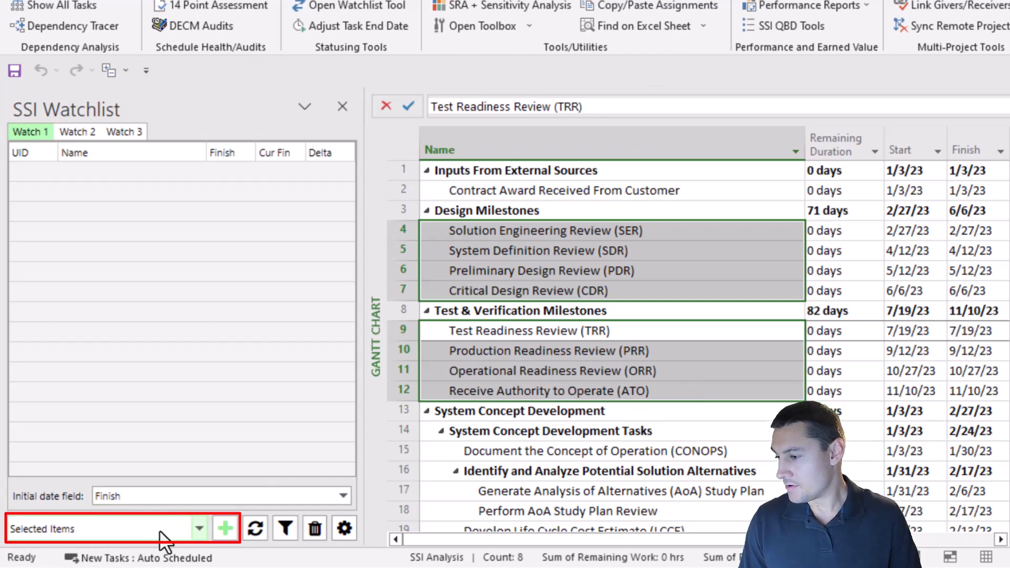
{"action": "left_click", "coordinate": [225, 527]}
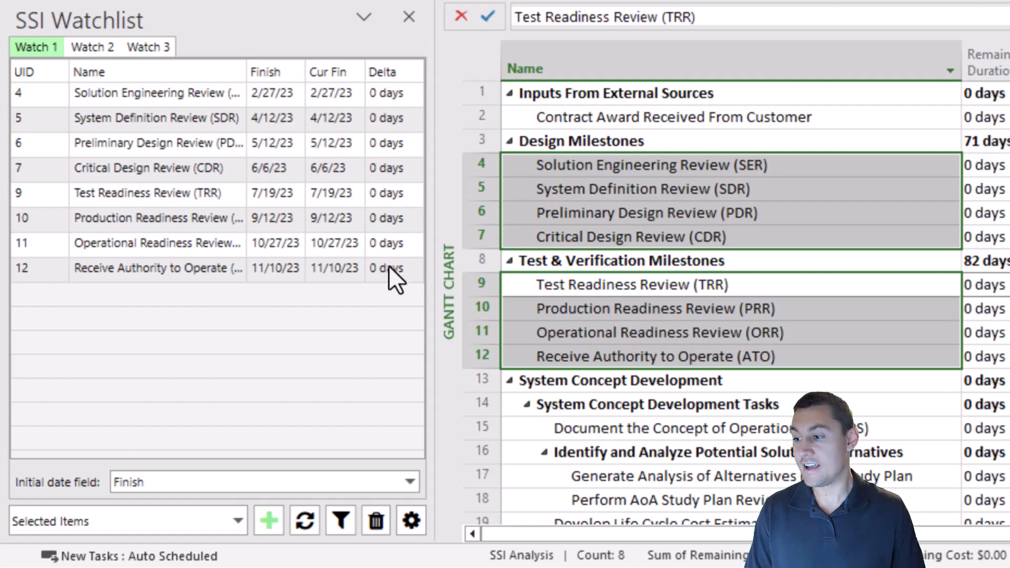
- Set the remaining duration of Finalize Presentation Materials for SDR to 15 days
{"action": "left_click", "coordinate": [386, 283]}
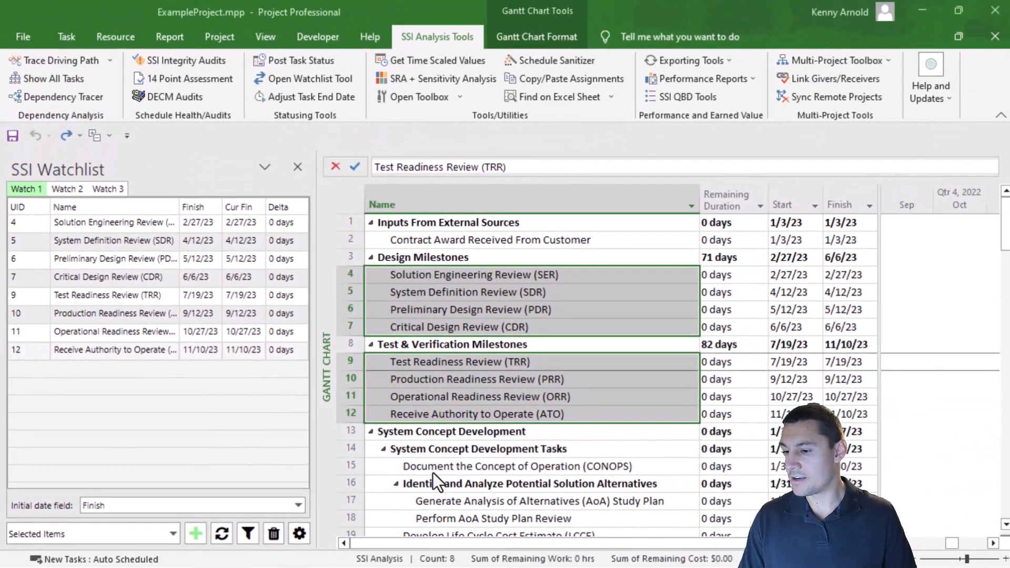
{"action": "left_click", "coordinate": [594, 503]}
{"action": "scroll", "coordinate": [599, 474], "scroll_direction": "down", "scroll_amount": 8}
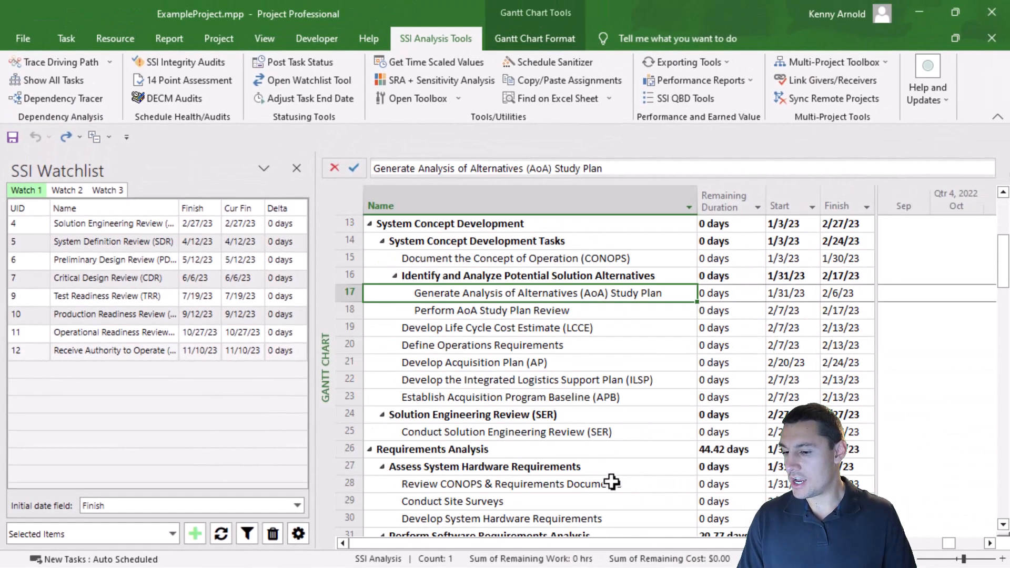
{"action": "scroll", "coordinate": [587, 446], "scroll_direction": "down", "scroll_amount": 4}
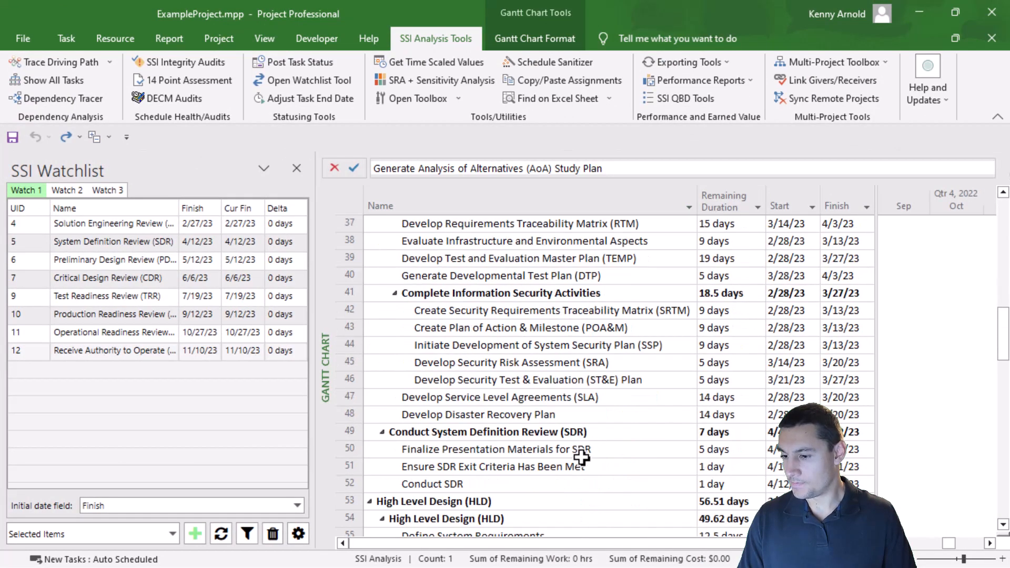
{"action": "left_click", "coordinate": [578, 449]}
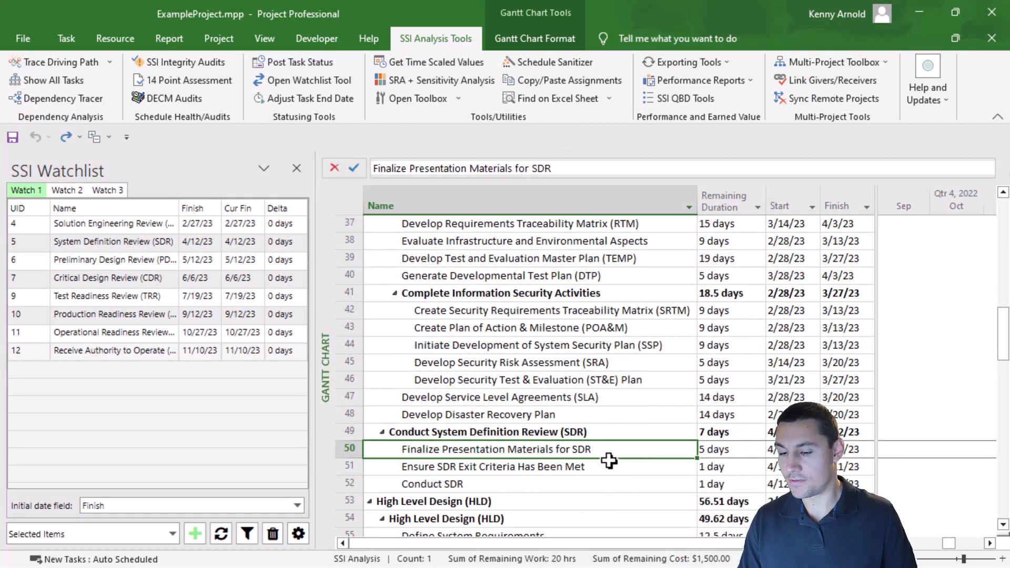
{"action": "left_click", "coordinate": [707, 451]}
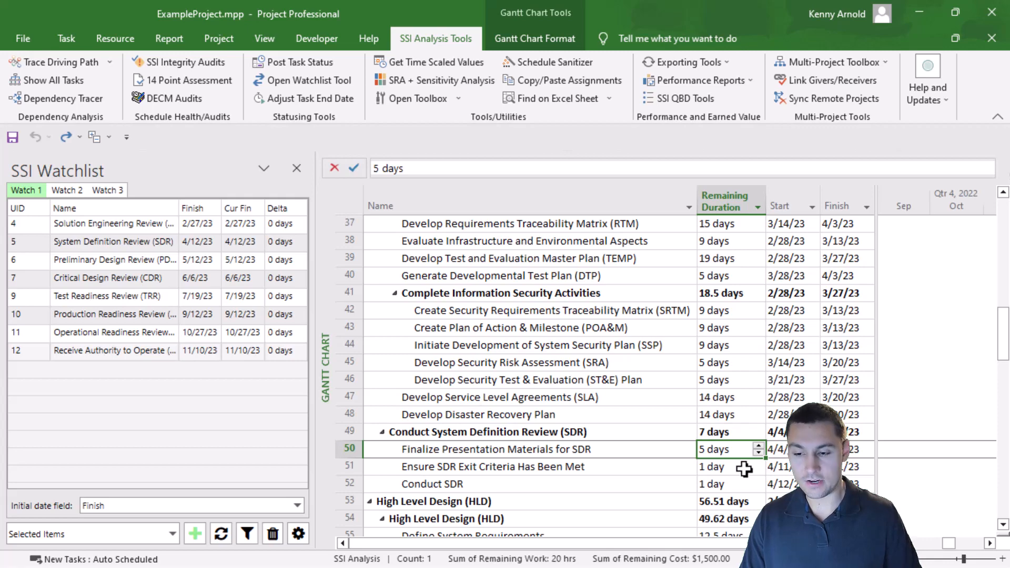
{"action": "type", "text": "15"}
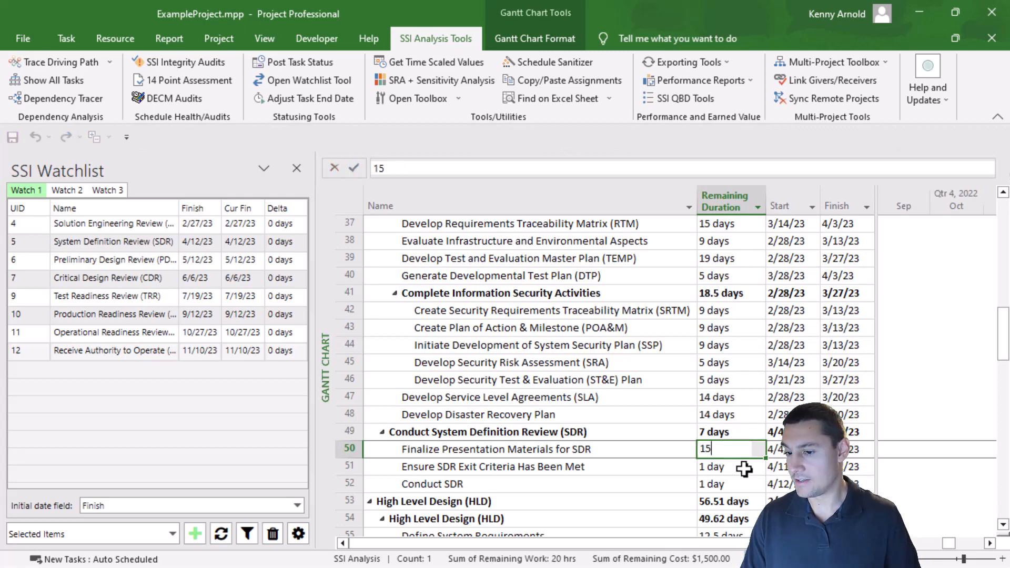
{"action": "left_click", "coordinate": [744, 467]}
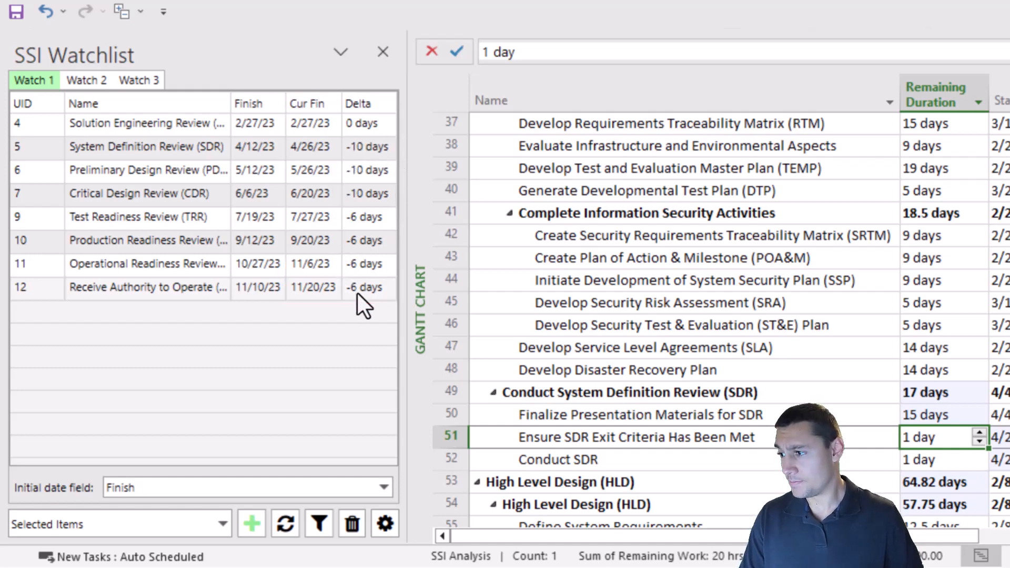
- Examine the System Definition Review's finish, current finish and delta values in the watchlist
{"action": "left_click", "coordinate": [143, 147]}
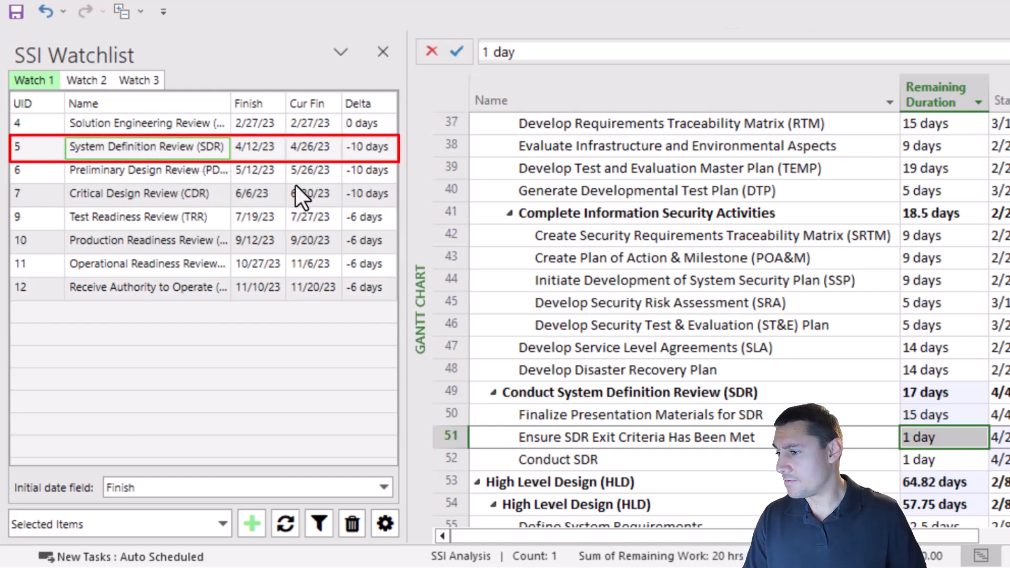
{"action": "left_click", "coordinate": [302, 153]}
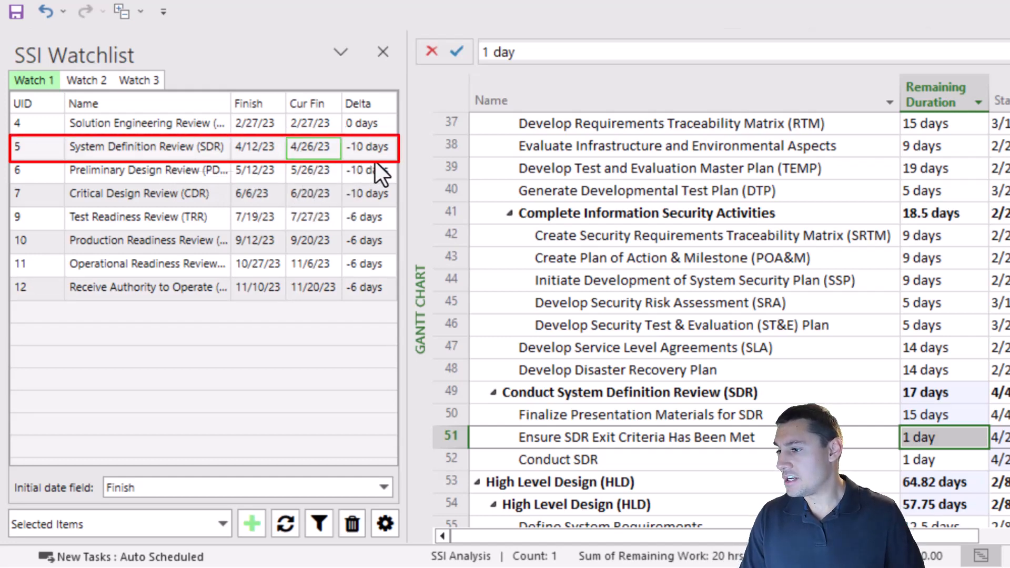
{"action": "left_click", "coordinate": [260, 146]}
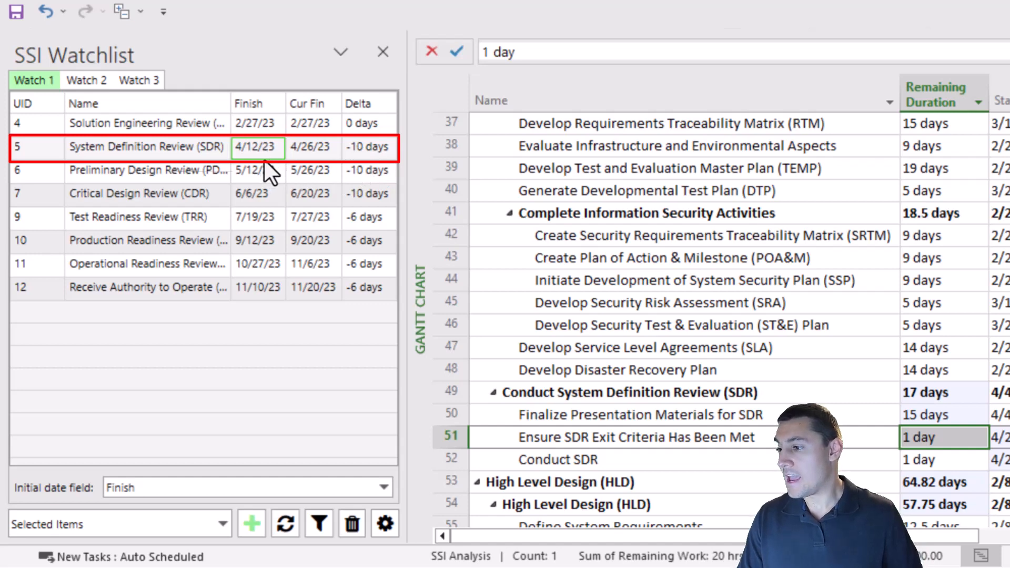
{"action": "left_click", "coordinate": [373, 150]}
{"action": "left_click", "coordinate": [319, 156]}
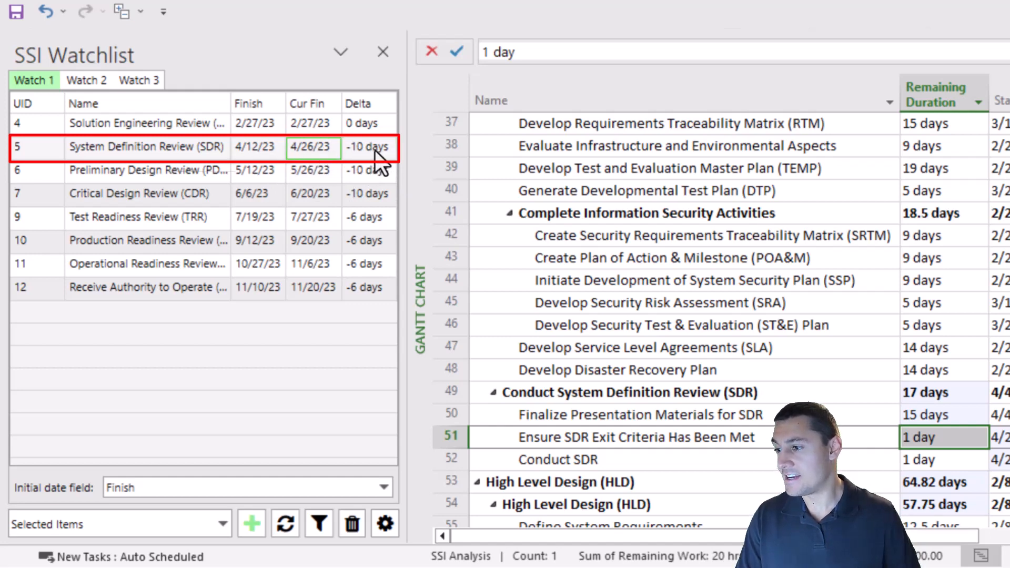
{"action": "left_click", "coordinate": [257, 156]}
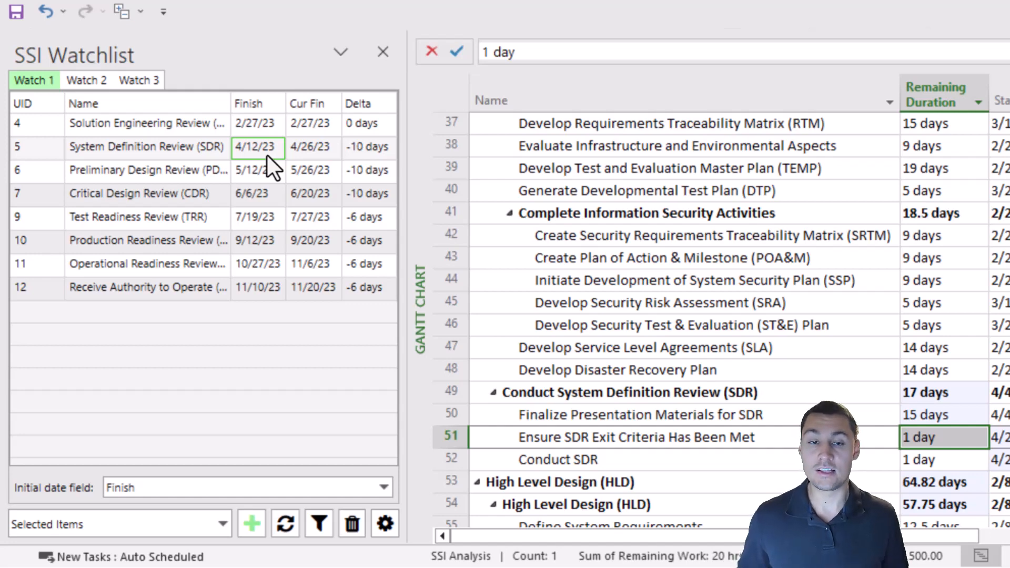
- Set the remaining duration of Finalize Presentation Materials for SDR back to 5 days
{"action": "scroll", "coordinate": [271, 154], "scroll_direction": "down", "scroll_amount": 2}
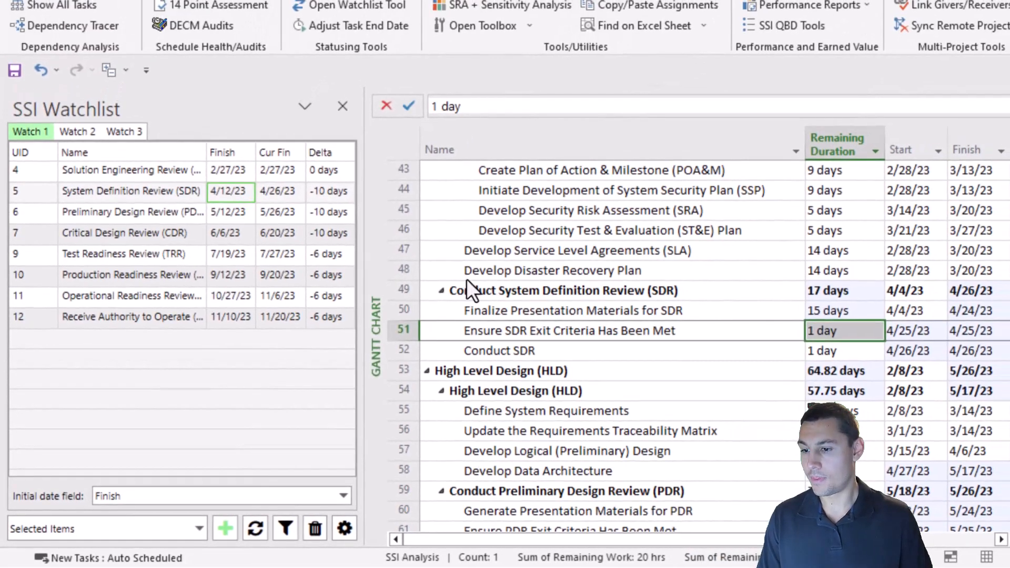
{"action": "left_click", "coordinate": [862, 310]}
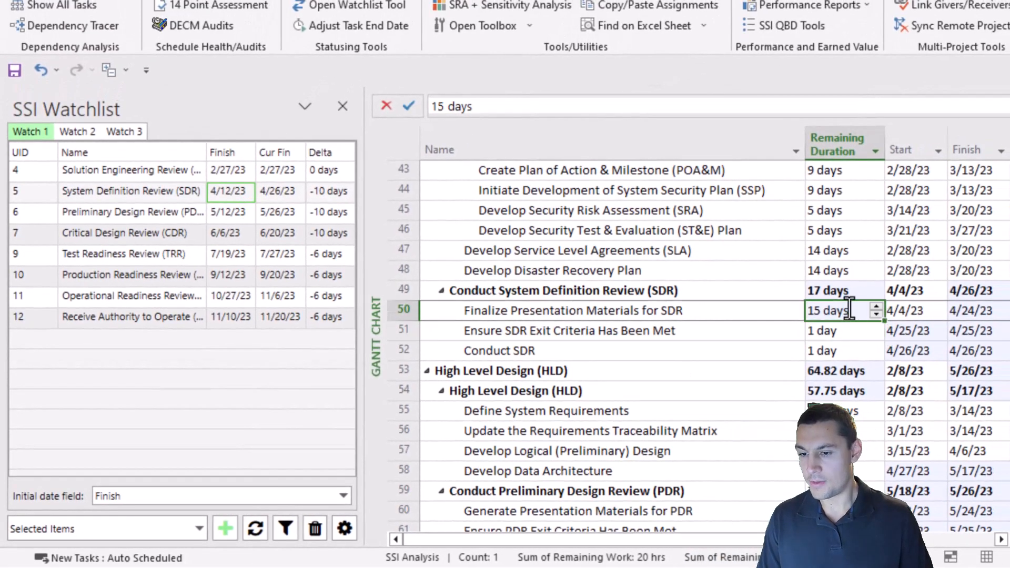
{"action": "type", "text": "5"}
{"action": "key", "text": "Return"}
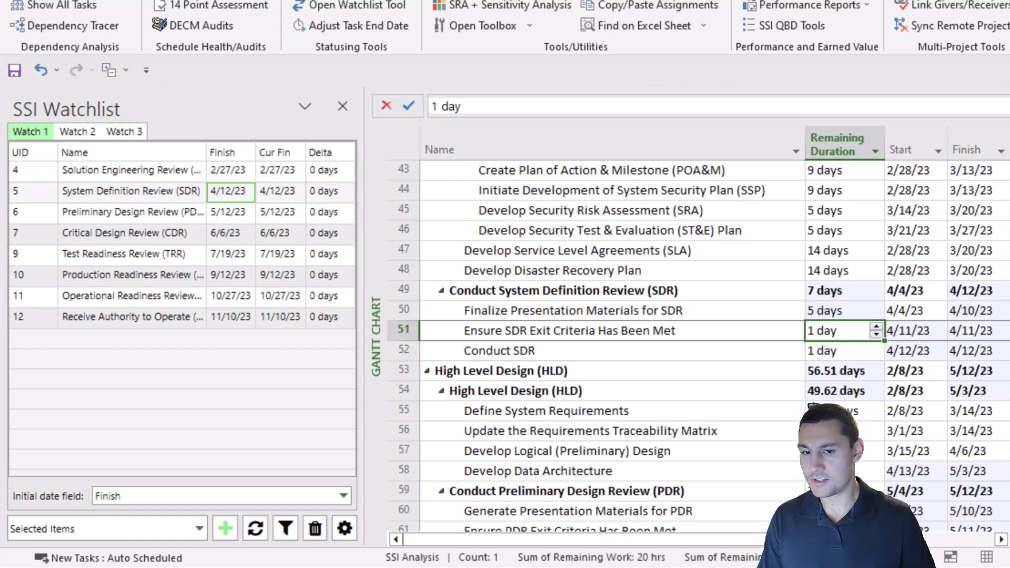
- Change the watchlist's initial date field to Deadline and confirm resetting the watchlist dates
{"action": "scroll", "coordinate": [604, 342], "scroll_direction": "up", "scroll_amount": 5}
{"action": "scroll", "coordinate": [605, 342], "scroll_direction": "up", "scroll_amount": 9}
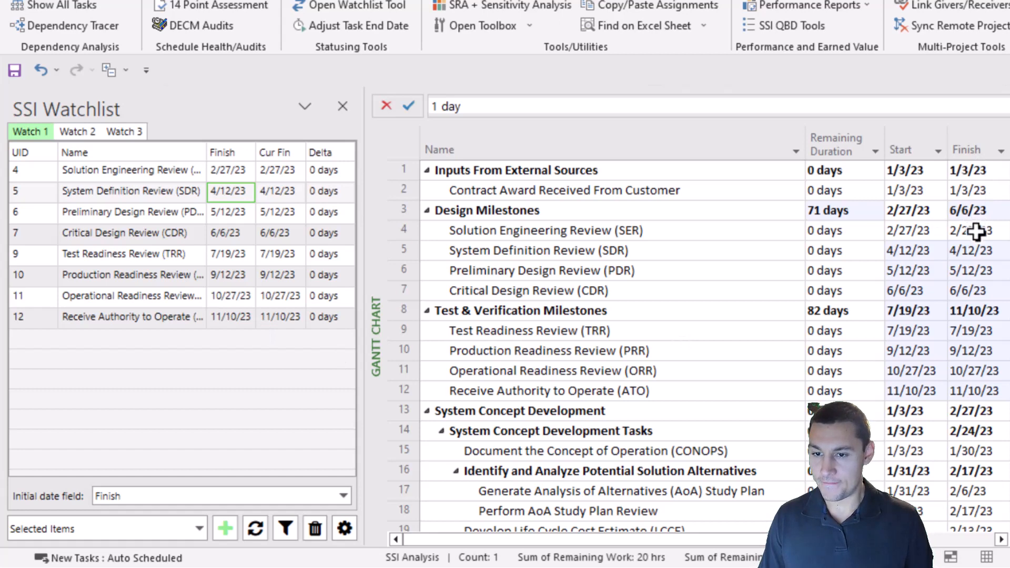
{"action": "left_click_drag", "start_coordinate": [974, 231], "coordinate": [973, 292]}
{"action": "left_click_drag", "start_coordinate": [972, 332], "coordinate": [970, 390]}
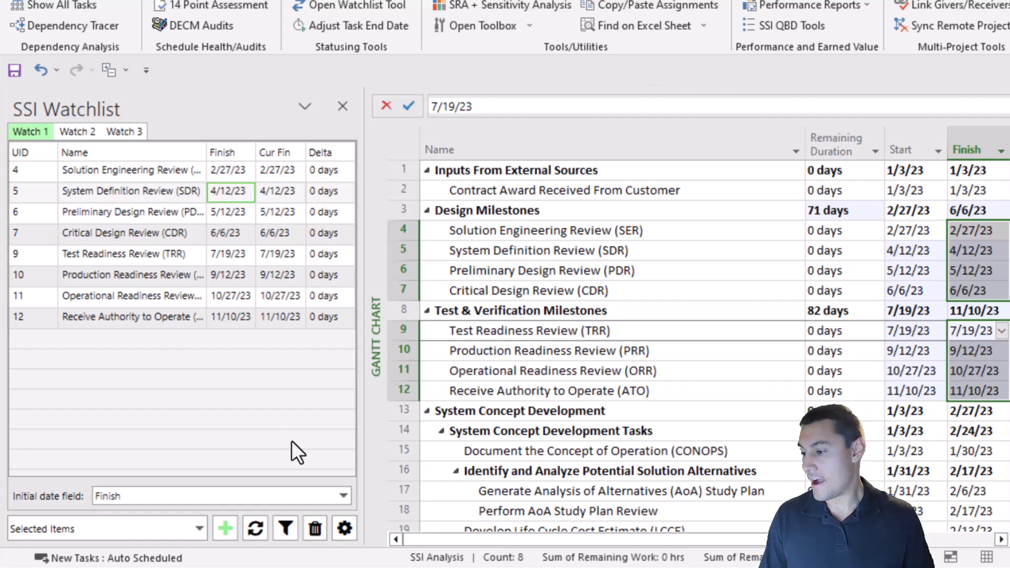
{"action": "left_click", "coordinate": [342, 496]}
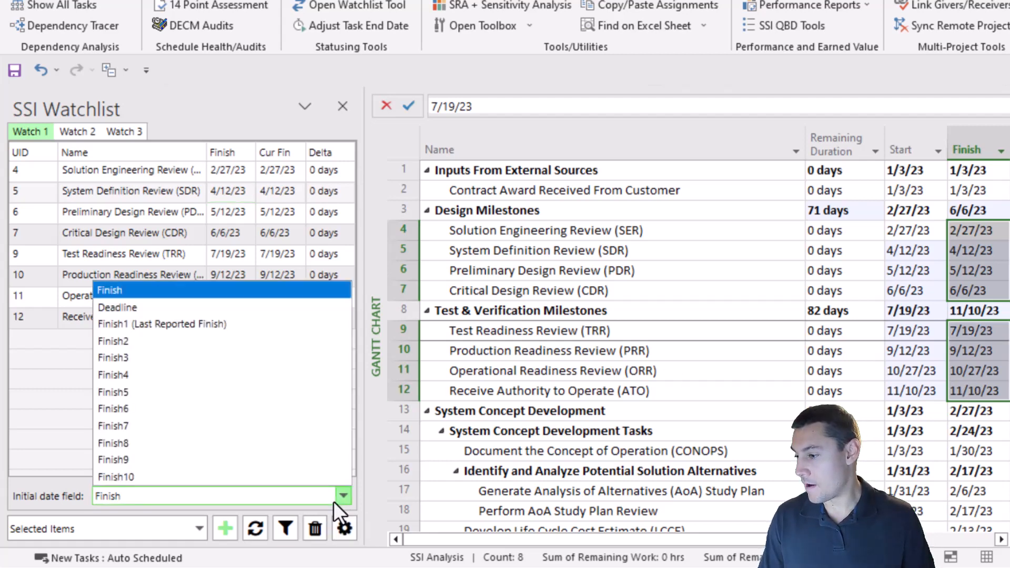
{"action": "left_click", "coordinate": [147, 310]}
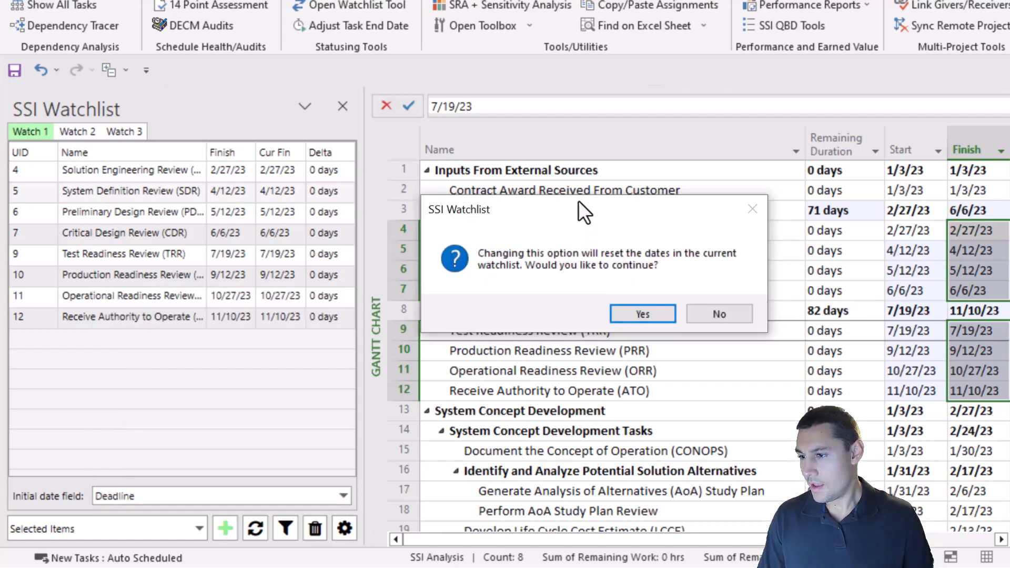
{"action": "left_click_drag", "start_coordinate": [578, 202], "coordinate": [535, 203]}
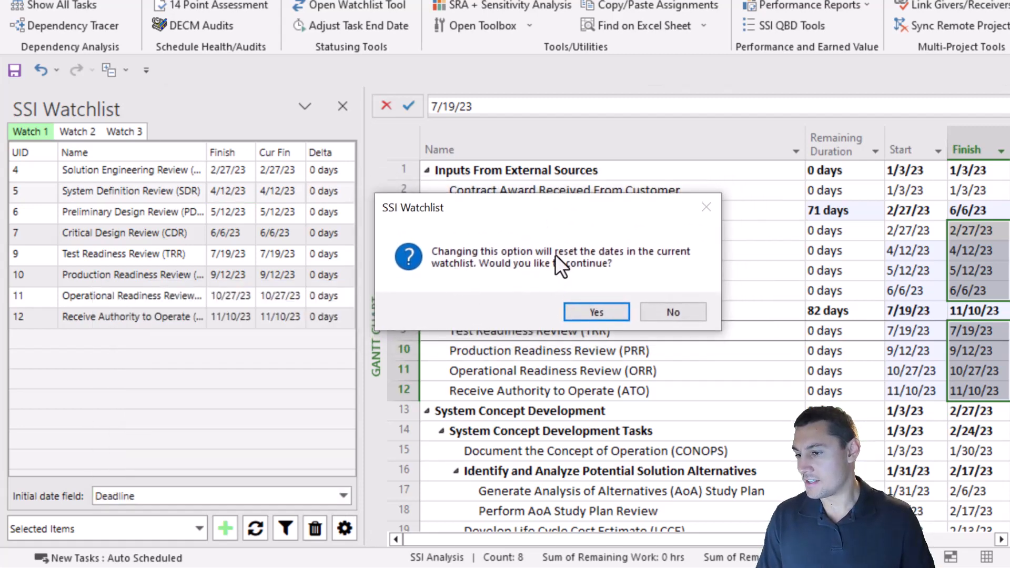
{"action": "left_click", "coordinate": [608, 313]}
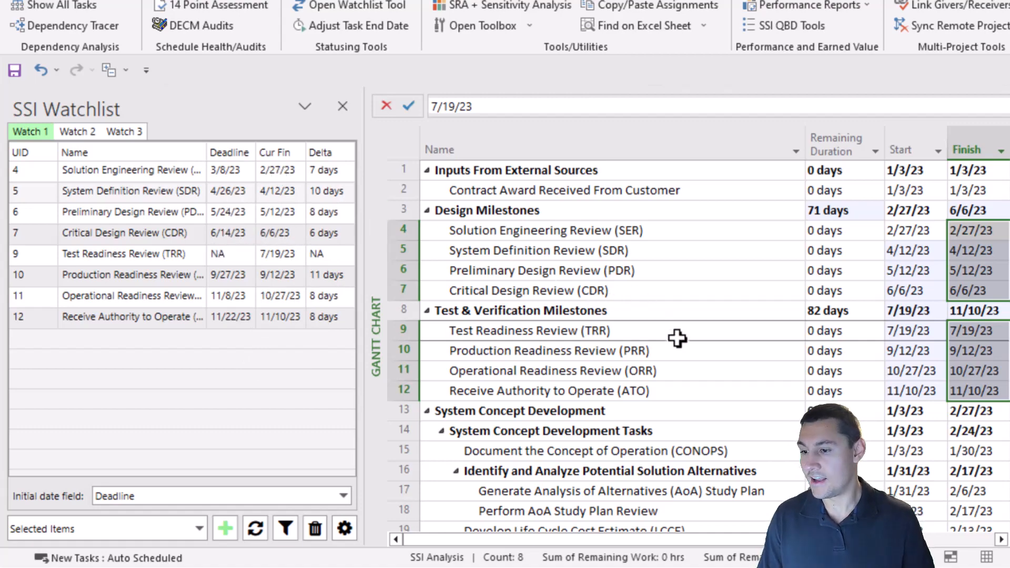
- Set the remaining duration of Finalize Presentation Materials for SDR to 25 days and check the watchlist deltas
{"action": "scroll", "coordinate": [696, 334], "scroll_direction": "down", "scroll_amount": 9}
{"action": "scroll", "coordinate": [696, 332], "scroll_direction": "down", "scroll_amount": 4}
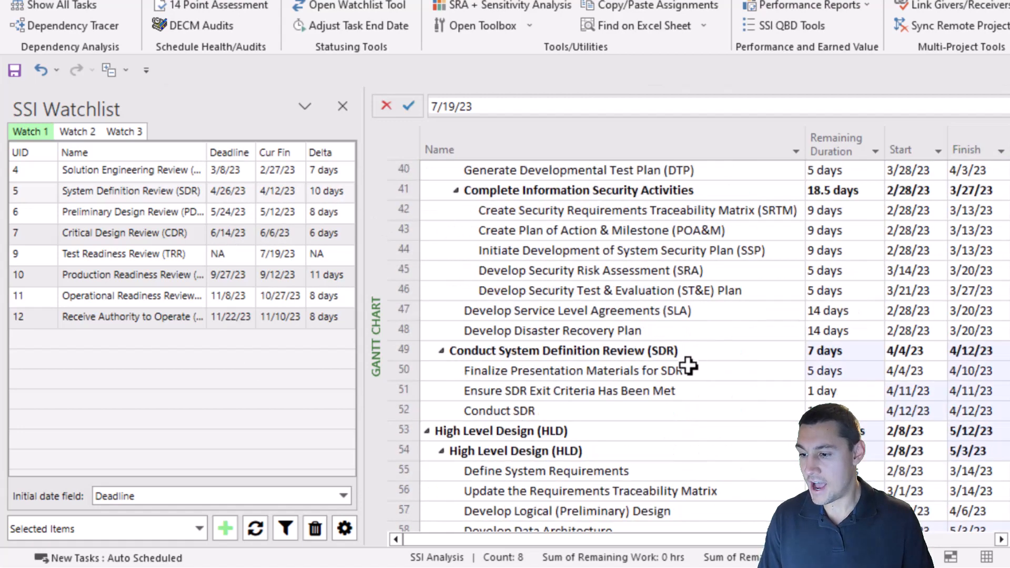
{"action": "left_click", "coordinate": [696, 371]}
{"action": "left_click", "coordinate": [847, 374]}
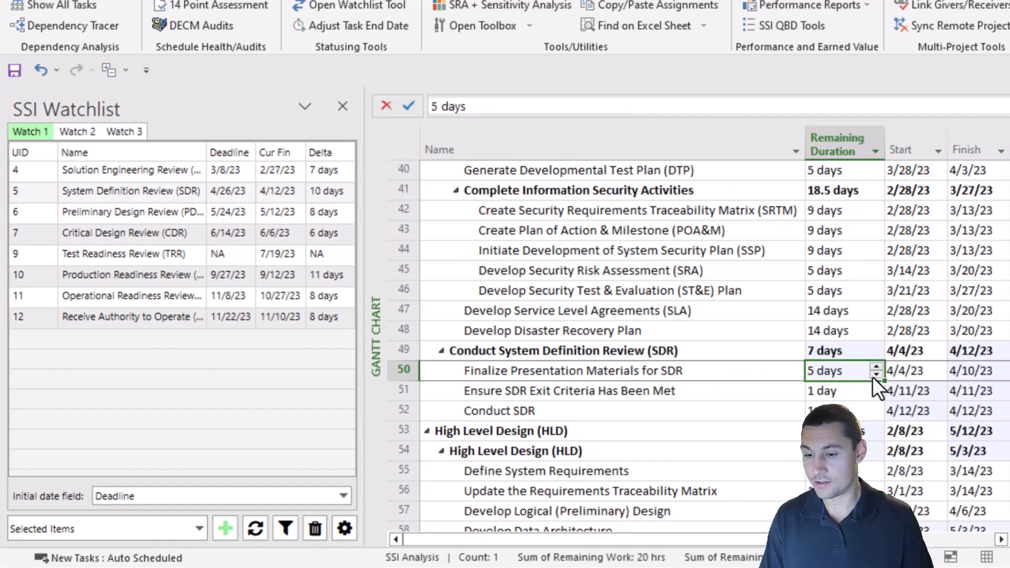
{"action": "type", "text": "25"}
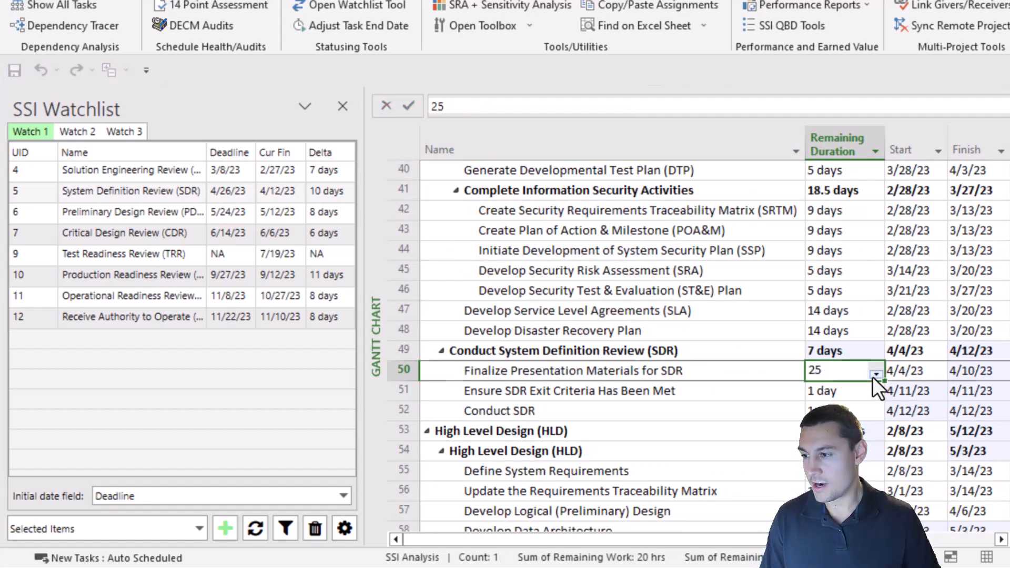
{"action": "key", "text": "Return"}
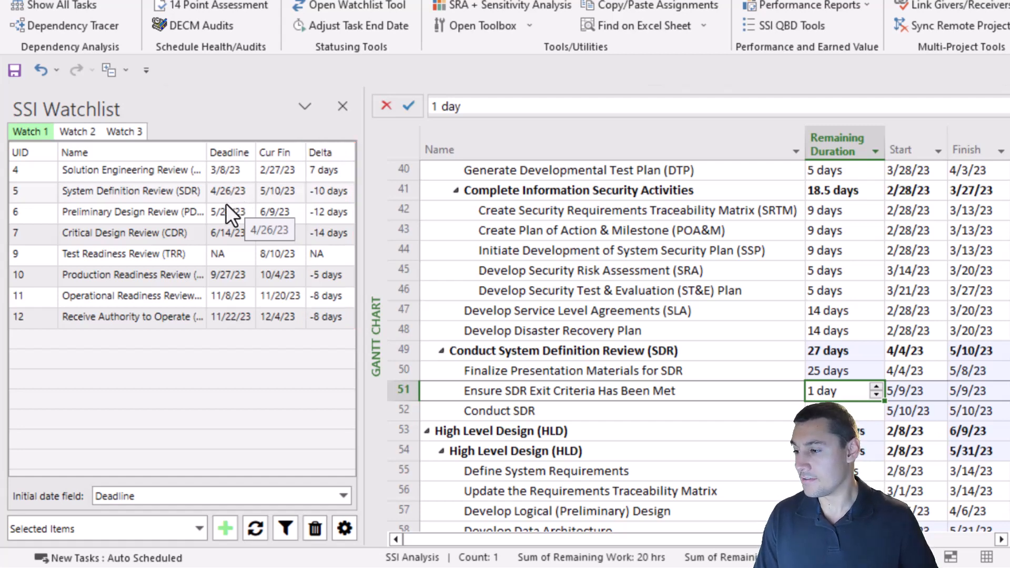
{"action": "left_click", "coordinate": [139, 191]}
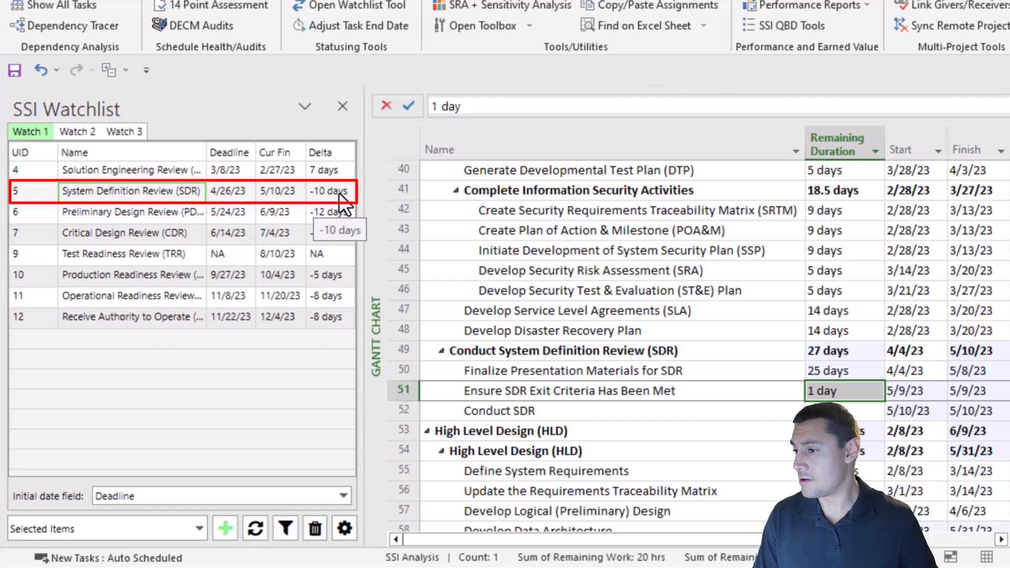
{"action": "left_click", "coordinate": [330, 195]}
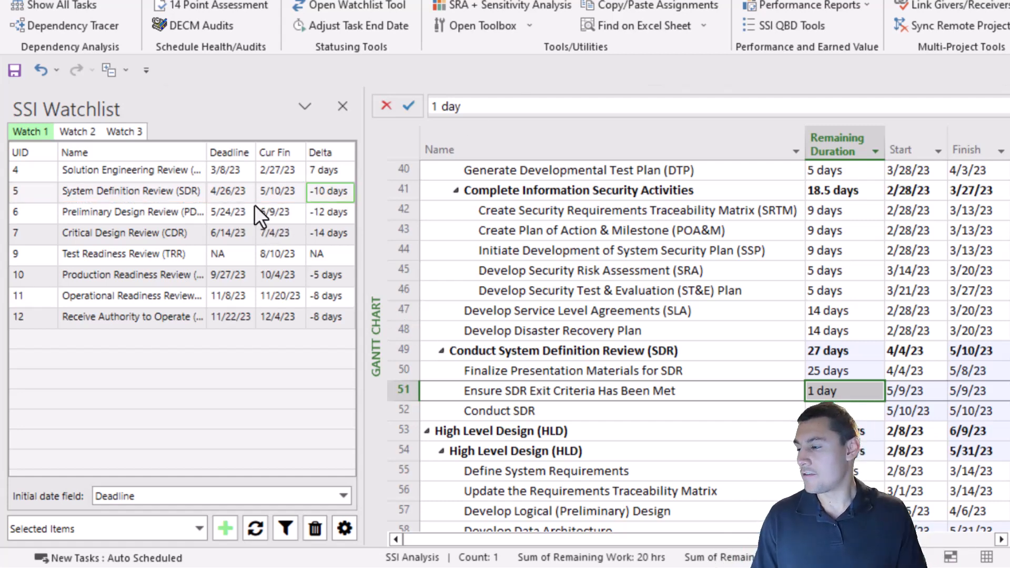
- Switch to Watch 2 and add the tasks in rows 43 to 48 to it
{"action": "left_click", "coordinate": [84, 133]}
{"action": "left_click", "coordinate": [114, 134]}
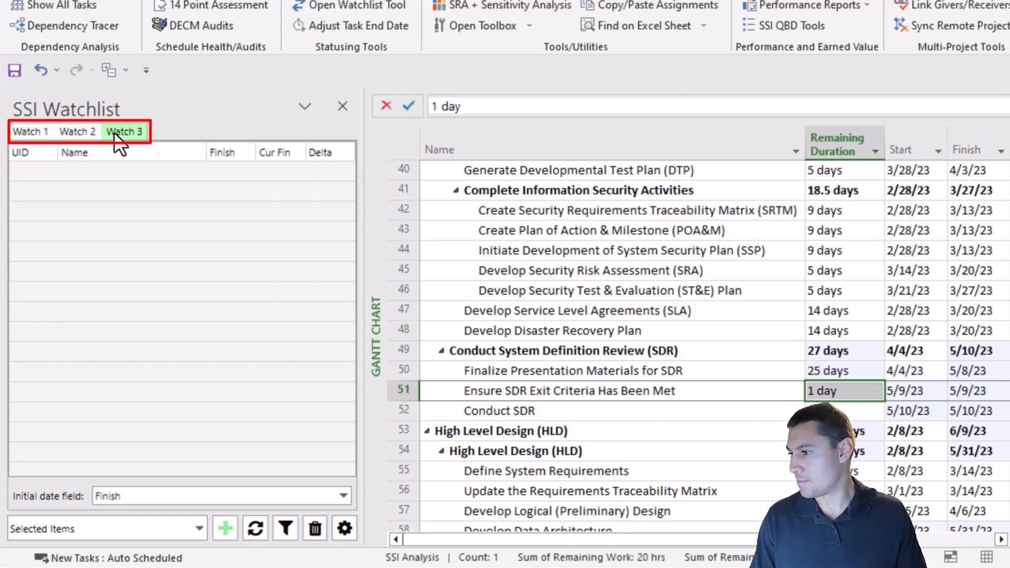
{"action": "left_click", "coordinate": [85, 132]}
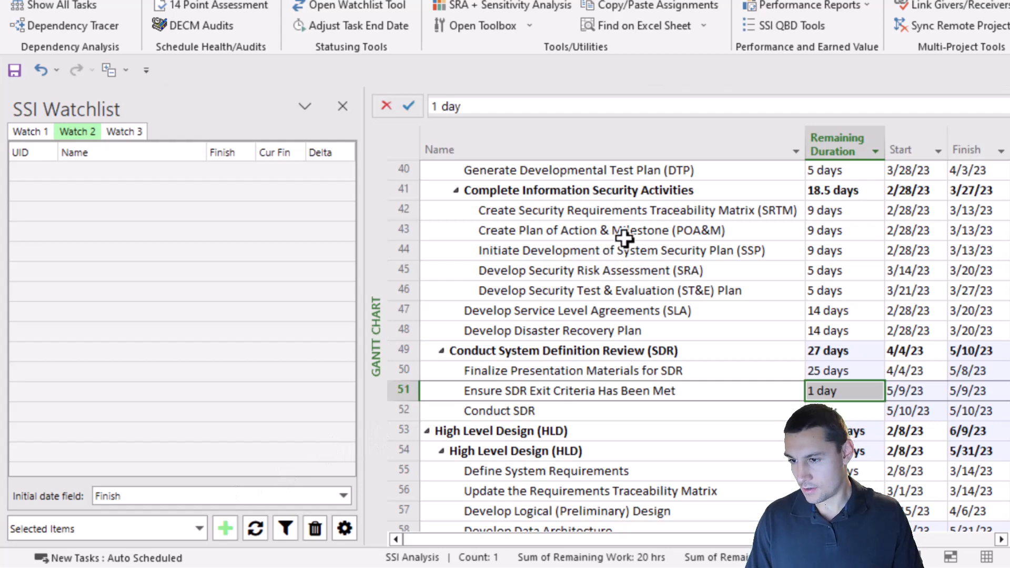
{"action": "left_click_drag", "start_coordinate": [625, 235], "coordinate": [626, 326]}
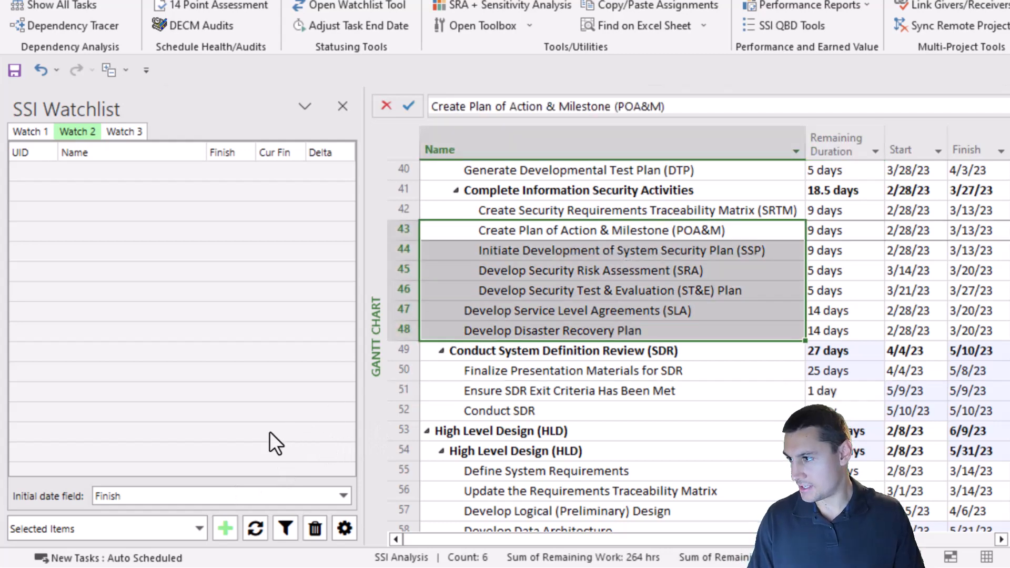
{"action": "left_click", "coordinate": [223, 528]}
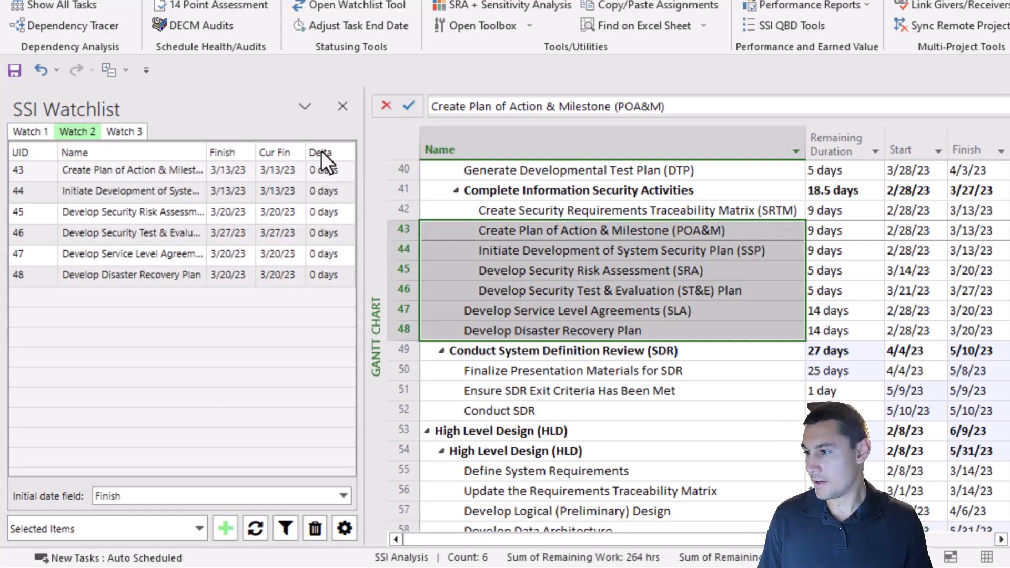
- Close the SSI Watchlist pane and reopen it with the Open Watchlist Tool command
{"action": "left_click", "coordinate": [342, 105]}
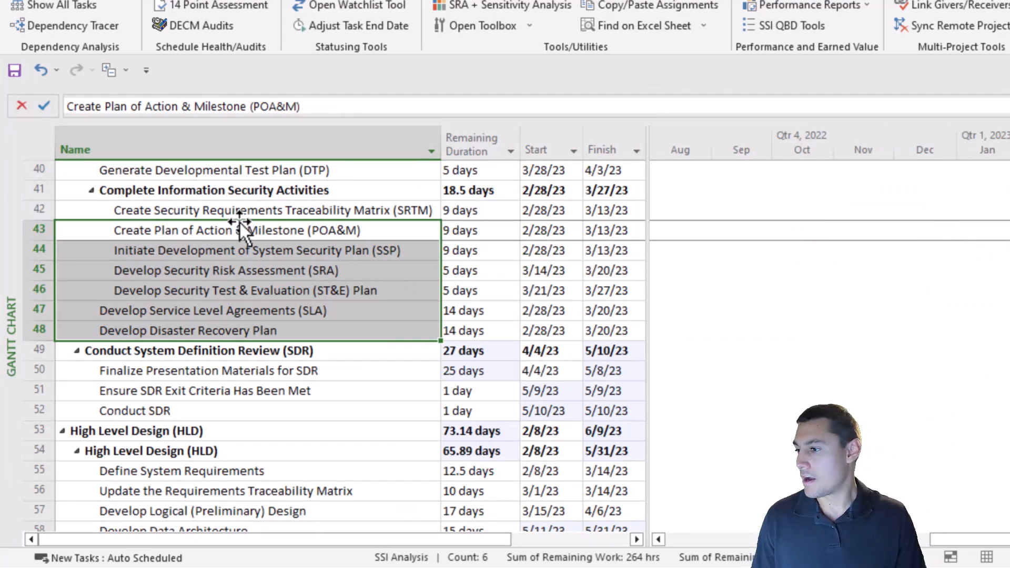
{"action": "scroll", "coordinate": [240, 223], "scroll_direction": "up", "scroll_amount": 3}
{"action": "scroll", "coordinate": [239, 223], "scroll_direction": "up", "scroll_amount": 5}
{"action": "left_click", "coordinate": [371, 7]}
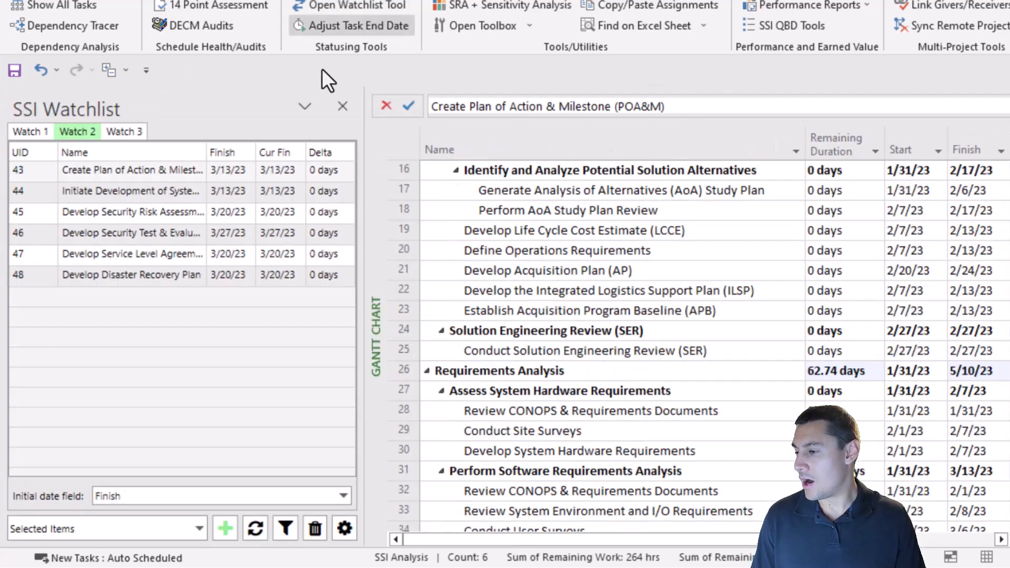
- Switch to Watch 1 and jump from its milestone entries to the matching tasks in the schedule
{"action": "left_click", "coordinate": [36, 133]}
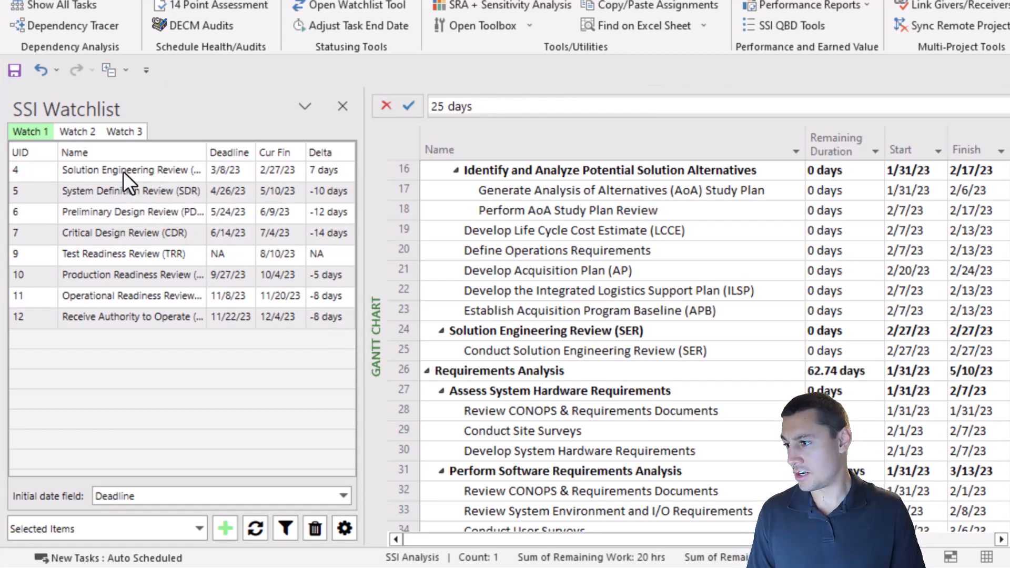
{"action": "left_click", "coordinate": [141, 174]}
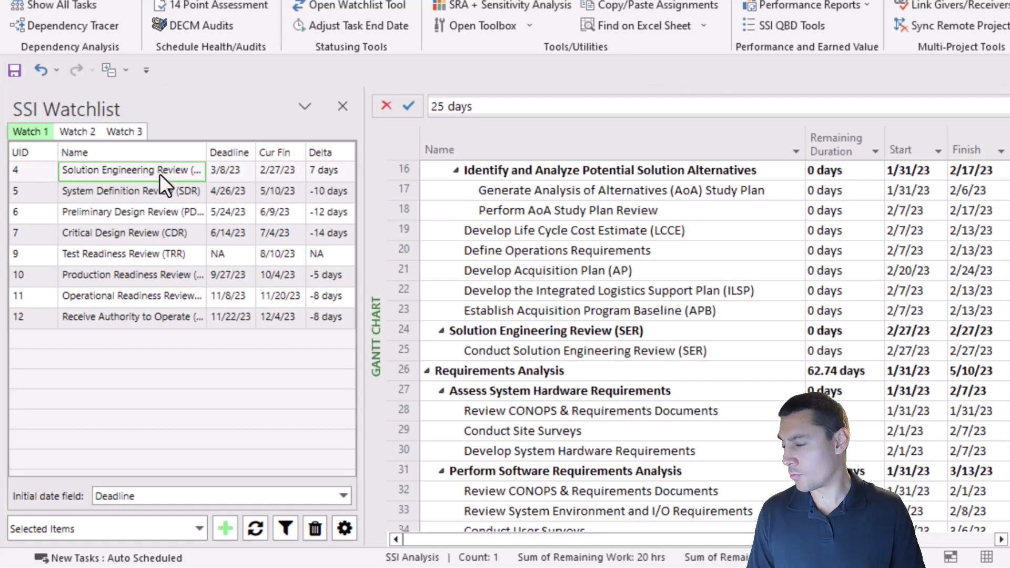
{"action": "double_click", "coordinate": [162, 174]}
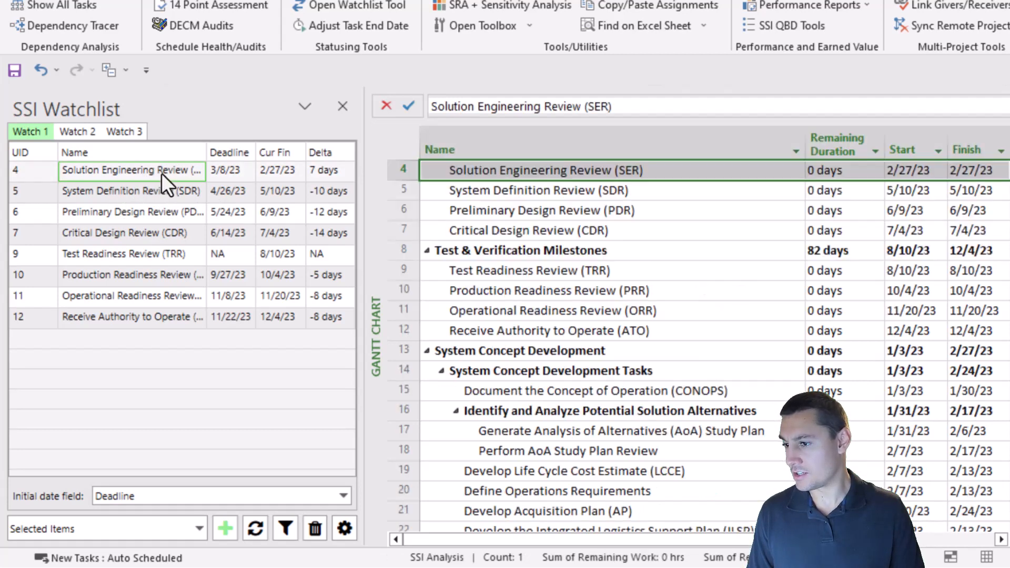
{"action": "double_click", "coordinate": [157, 217]}
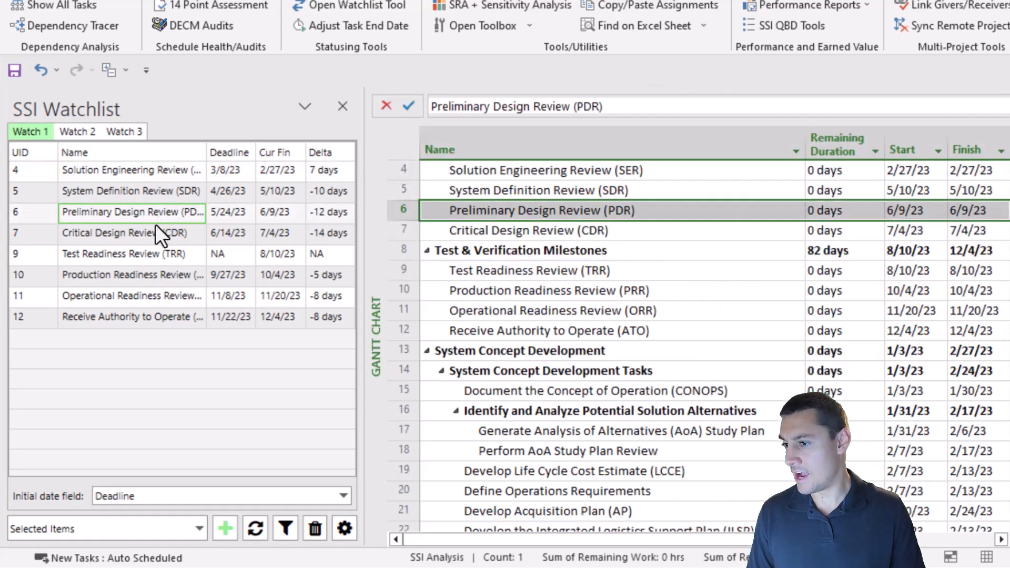
{"action": "double_click", "coordinate": [155, 318]}
{"action": "scroll", "coordinate": [660, 361], "scroll_direction": "down", "scroll_amount": 20}
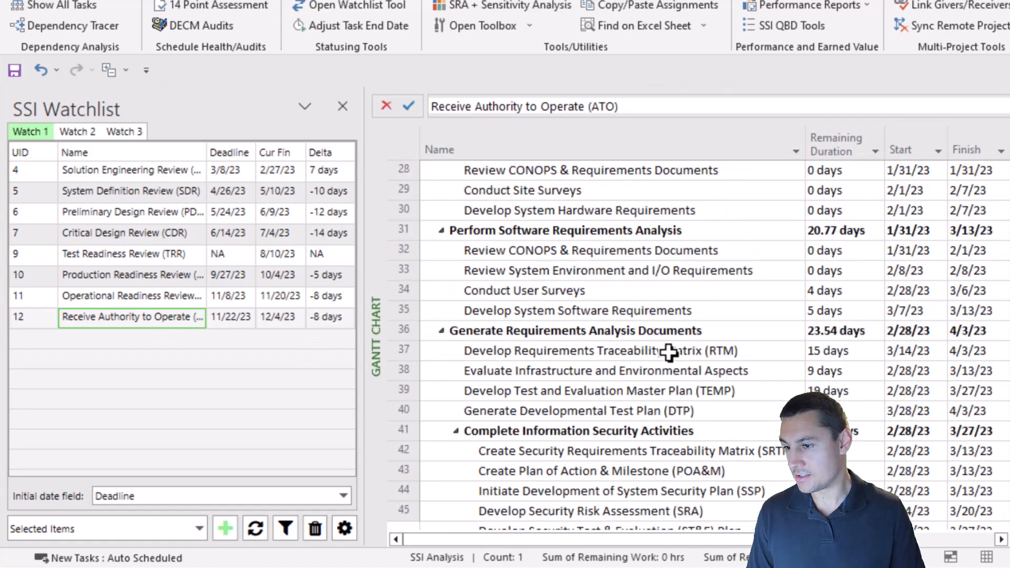
{"action": "double_click", "coordinate": [138, 231]}
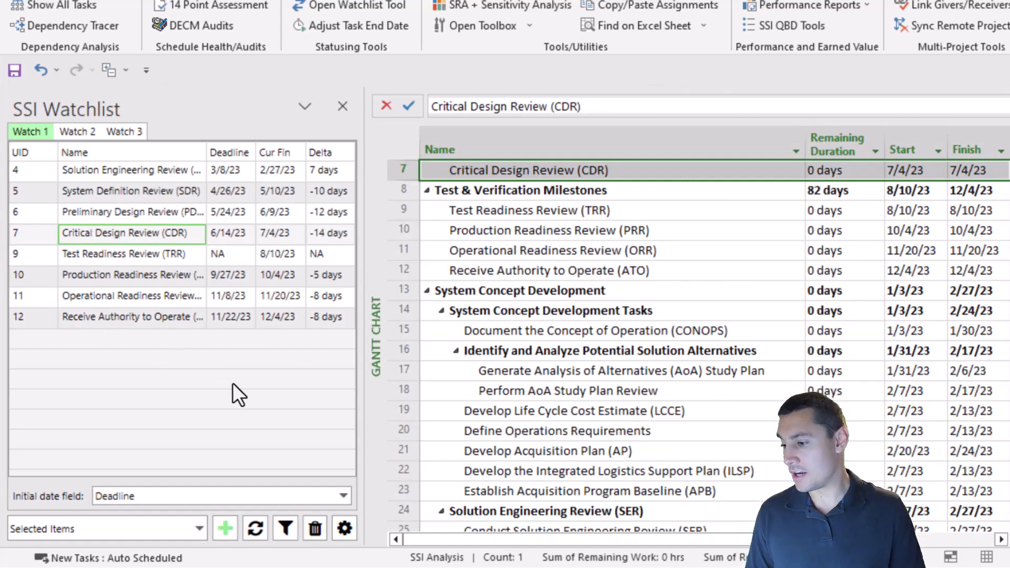
- Filter the schedule to show only the tasks in the current watchlist
{"action": "left_click", "coordinate": [290, 531]}
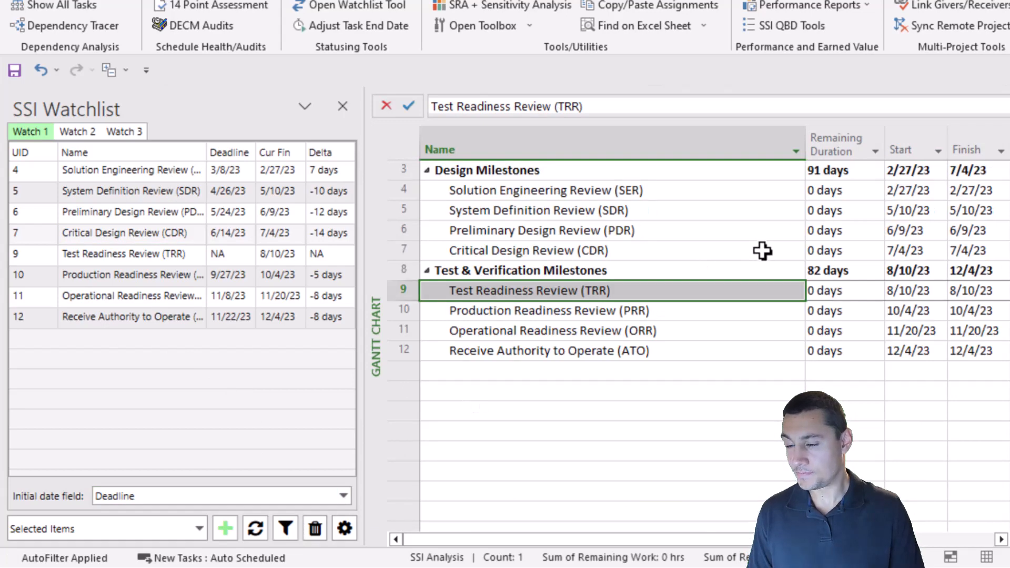